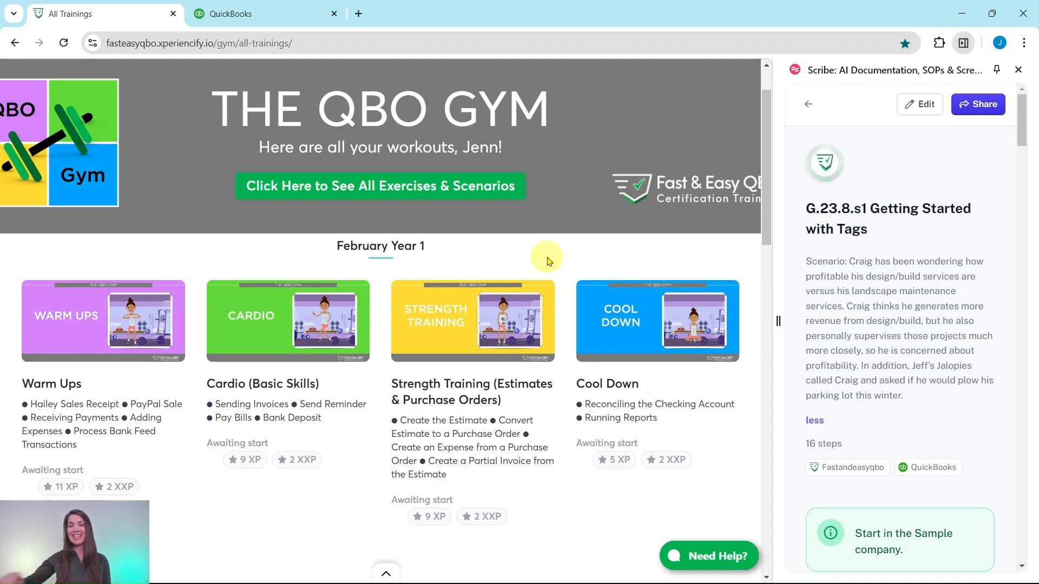
Open the Strength Training (Tags) workout listed under August Year 1
scroll(549, 261, down, 20)
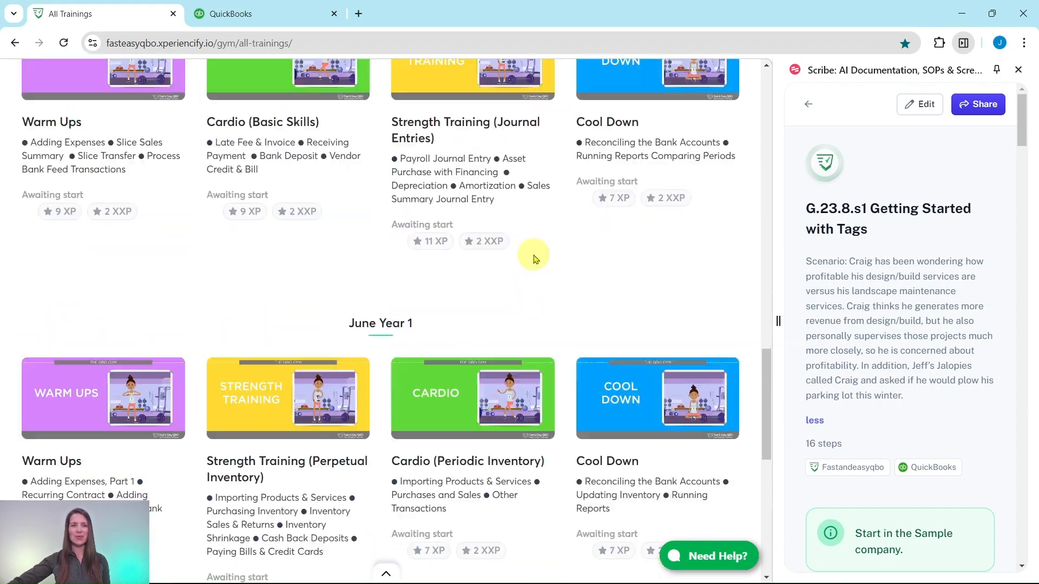
scroll(530, 281, down, 10)
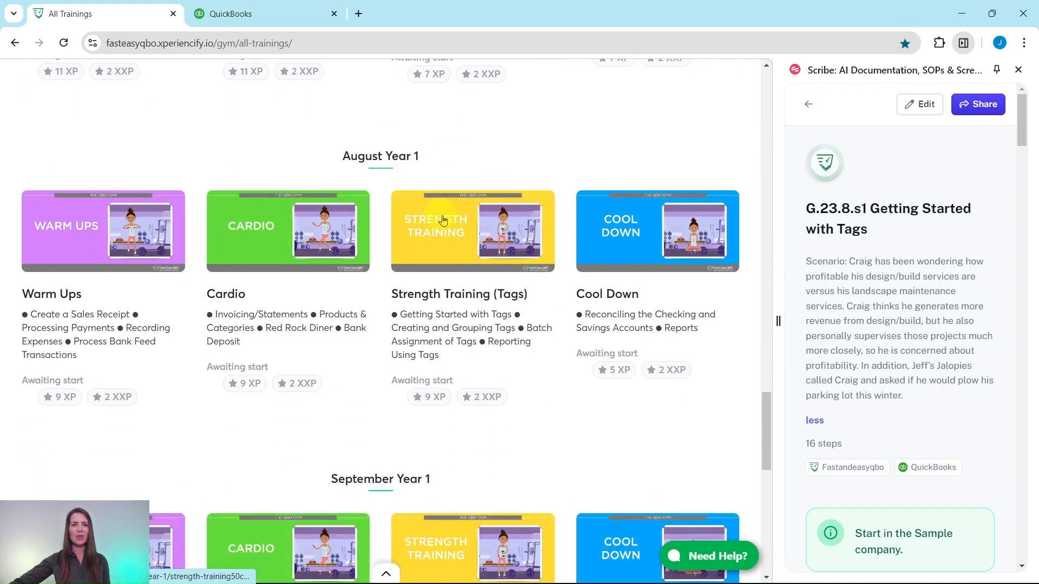
click(457, 238)
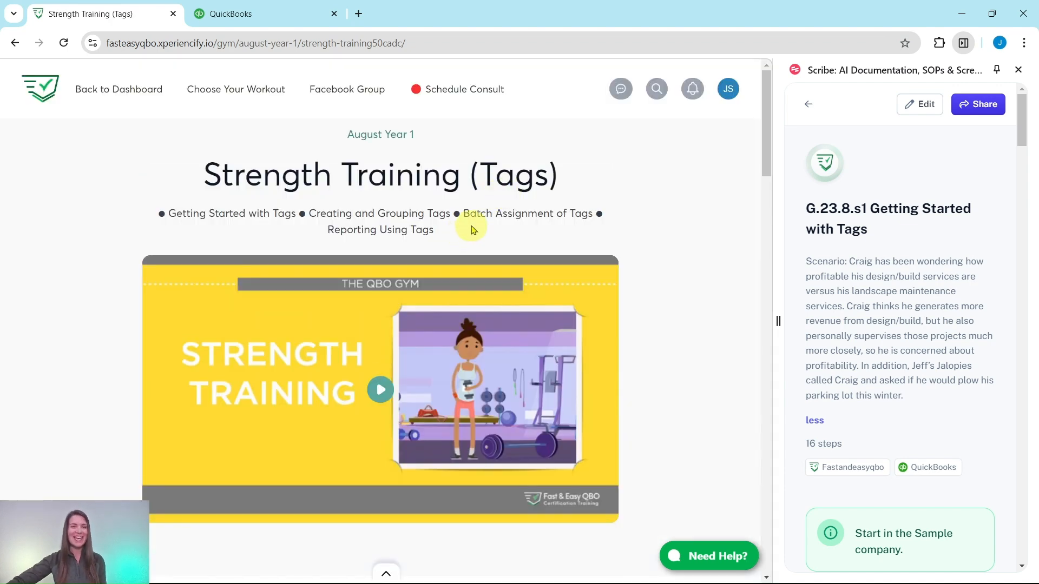
Look through the workout page's quiz and the hands-on practice exercises G.23.8.s1 to G.23.8.s4
scroll(516, 176, down, 4)
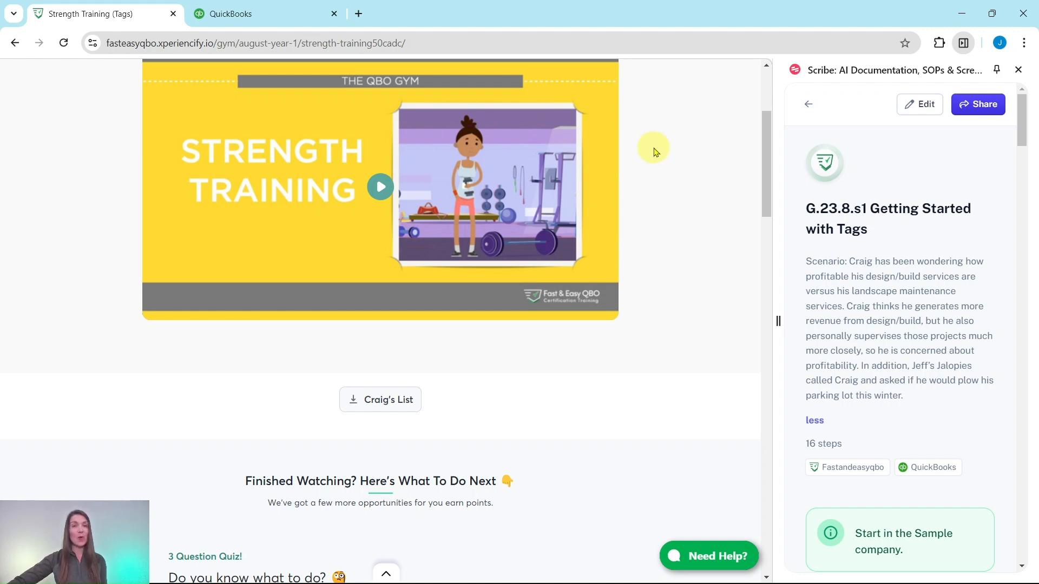
scroll(654, 152, down, 9)
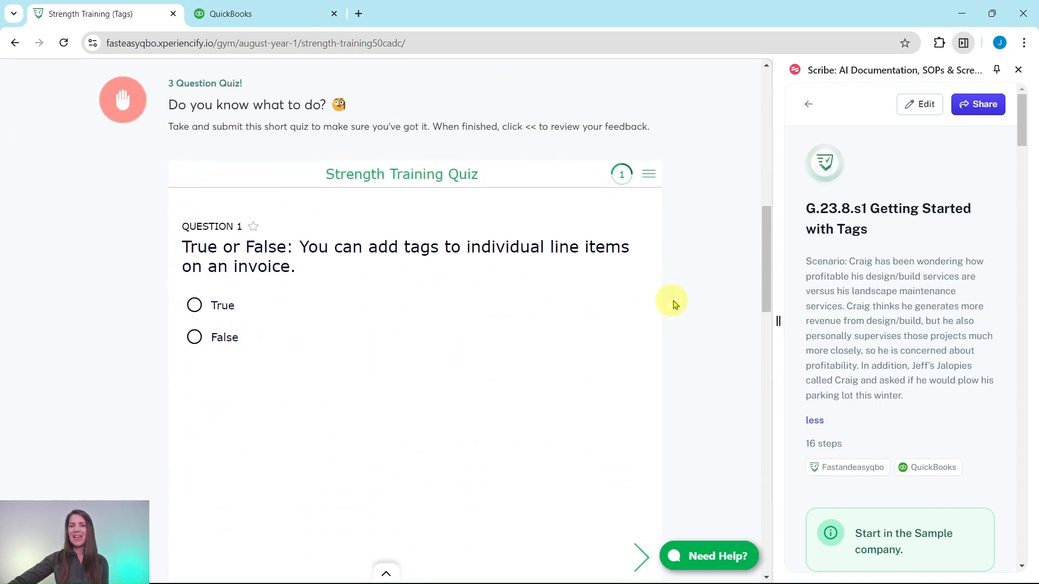
scroll(705, 263, down, 8)
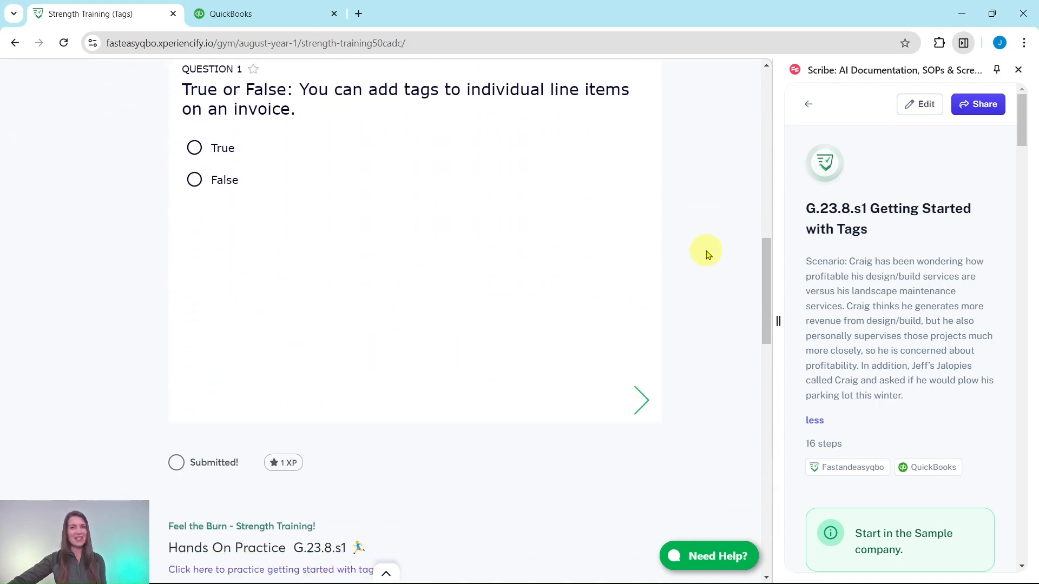
scroll(706, 254, down, 3)
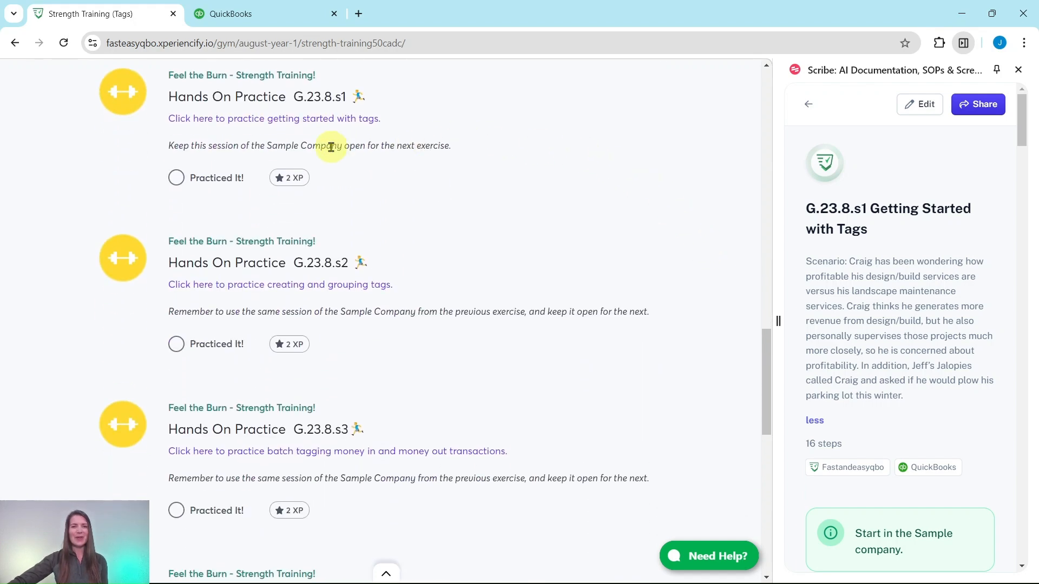
scroll(541, 357, down, 9)
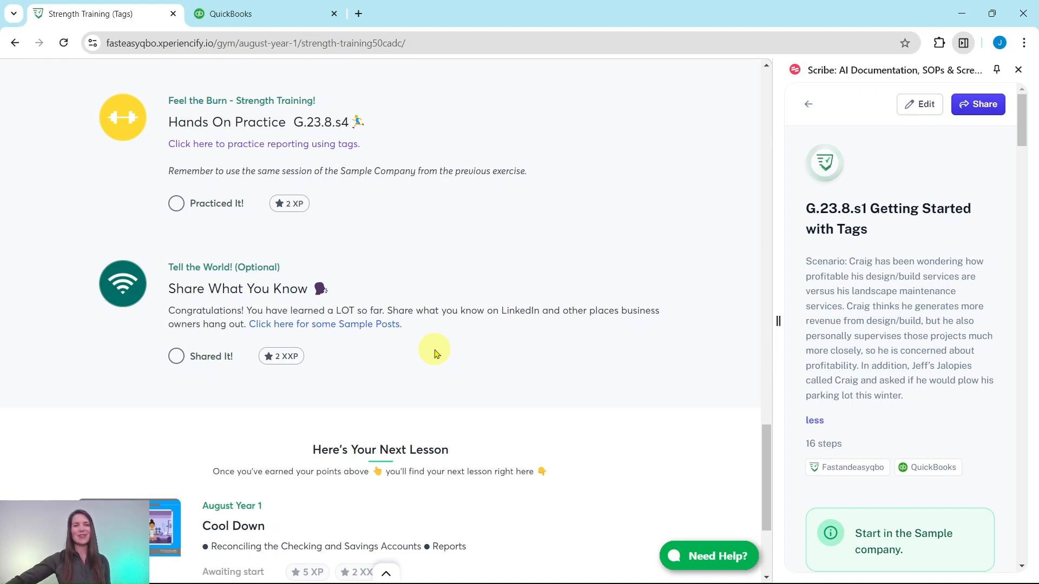
scroll(433, 350, up, 10)
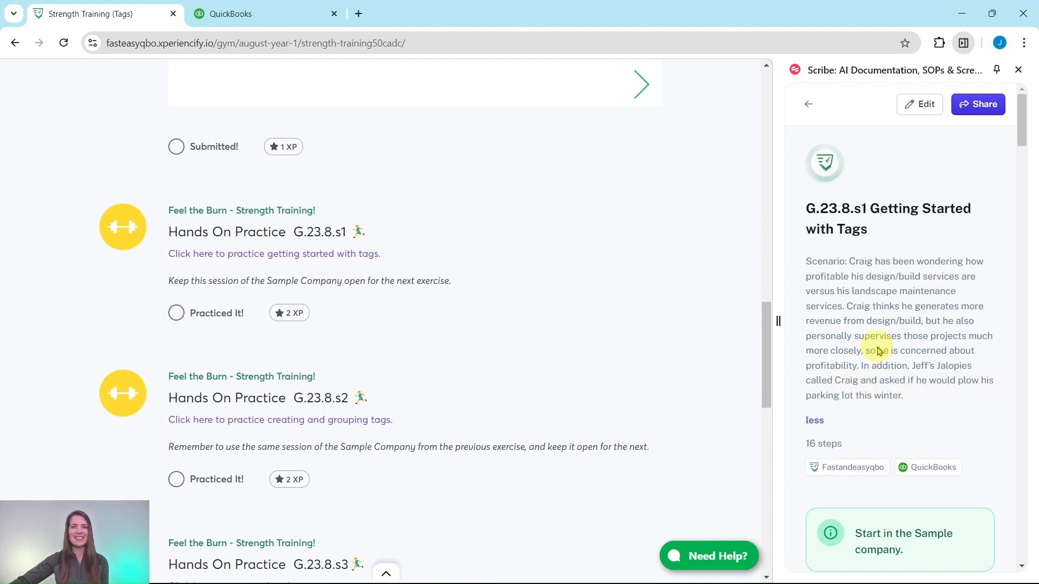
Check the starting instructions in the Getting Started with Tags guide and switch to the QuickBooks sample company
scroll(878, 351, down, 6)
scroll(882, 234, up, 1)
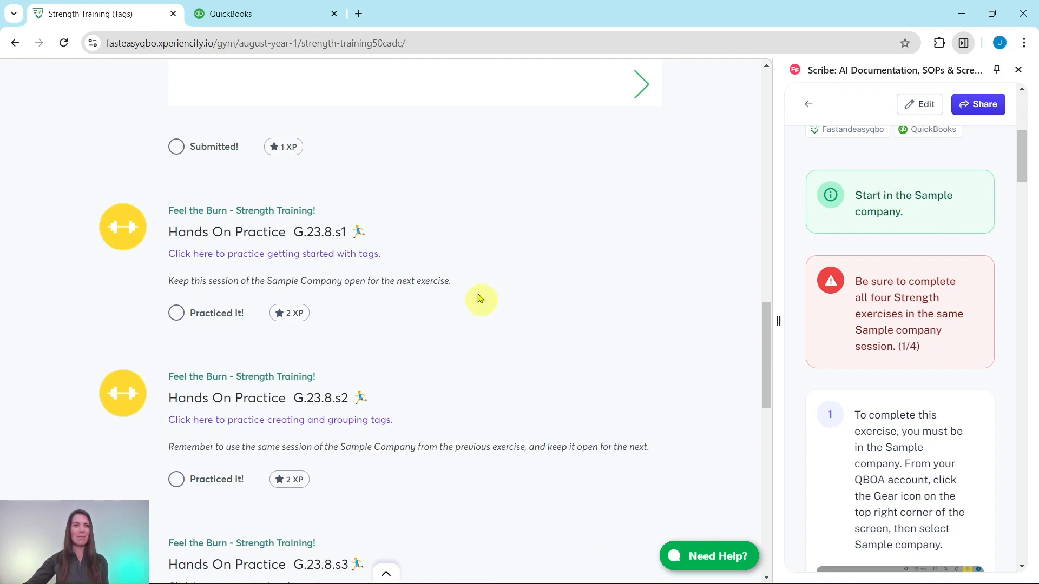
click(273, 14)
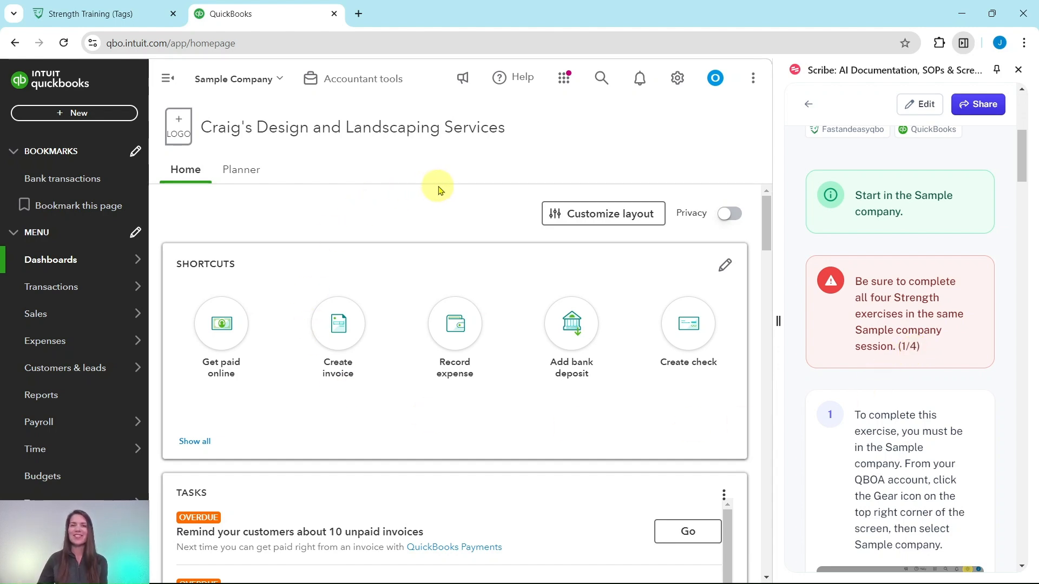
Read the guide's snow removal scenario and its first instructions for turning on the Tags functionality
scroll(937, 368, down, 5)
scroll(939, 345, down, 8)
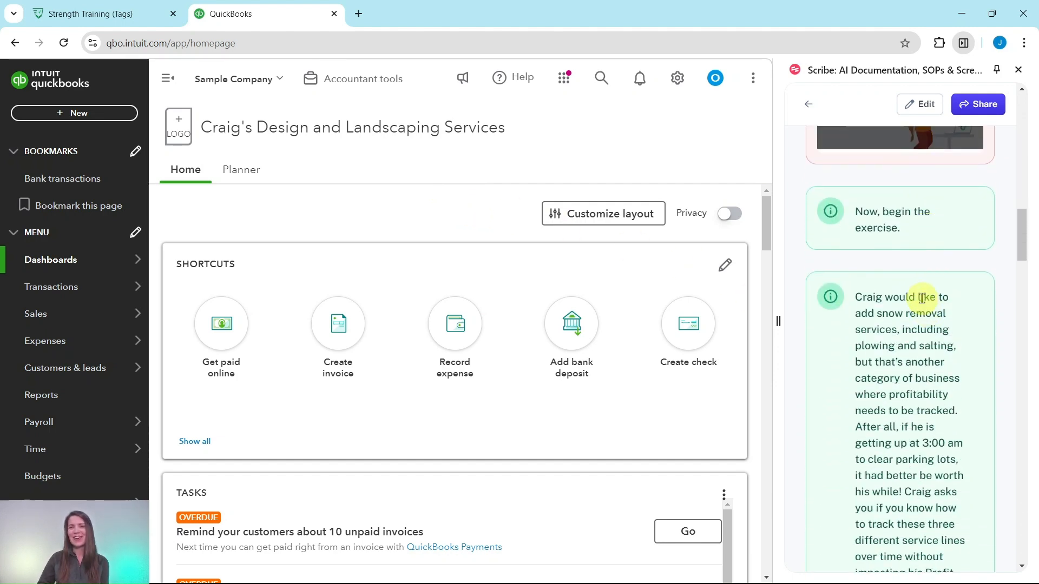
scroll(924, 300, down, 3)
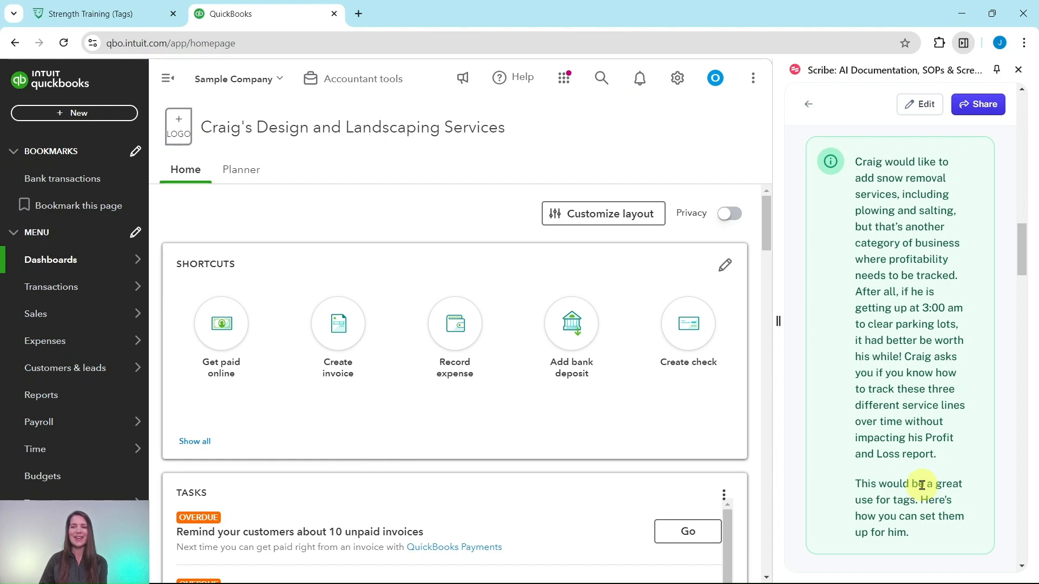
scroll(924, 480, down, 2)
scroll(927, 454, down, 6)
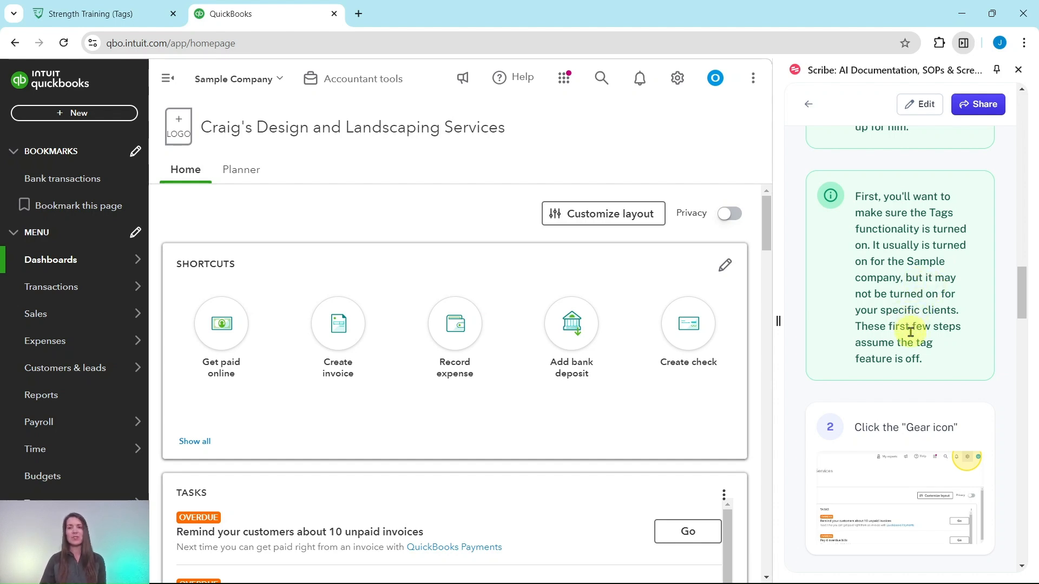
scroll(920, 314, down, 5)
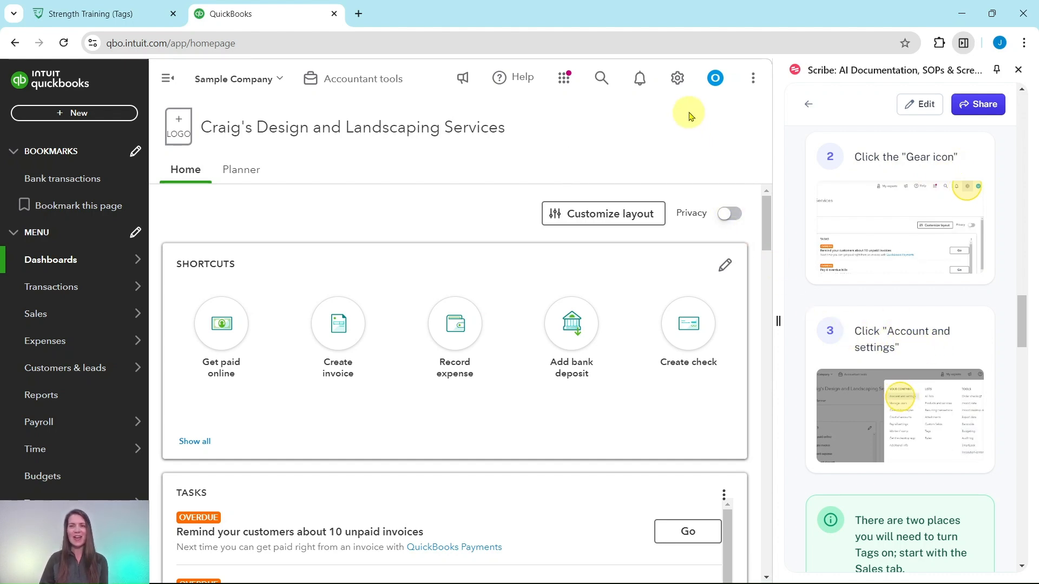
Open the Sales section of the company's Account and Settings, accepting the switch without saving
click(679, 81)
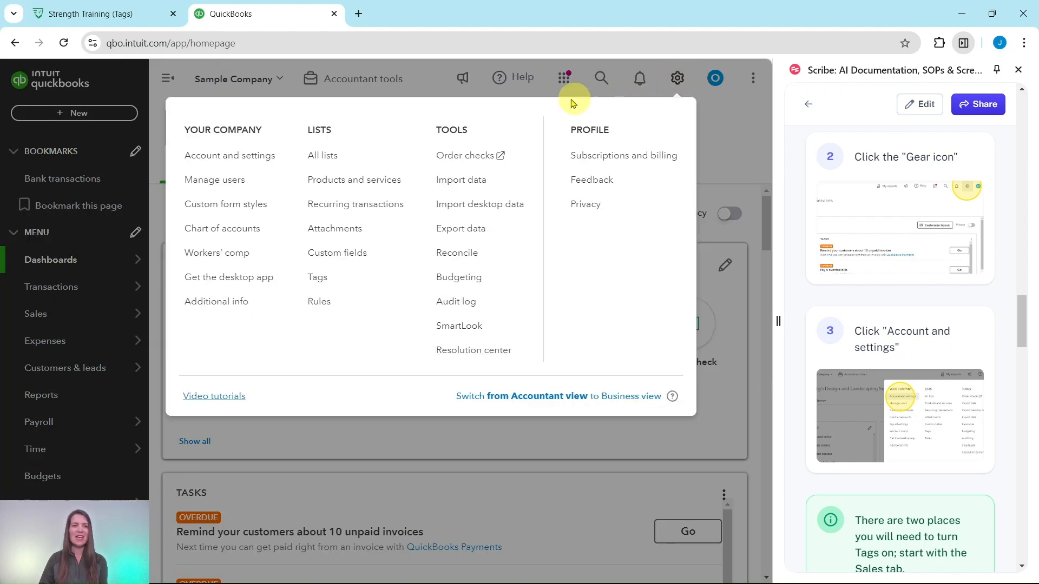
click(227, 161)
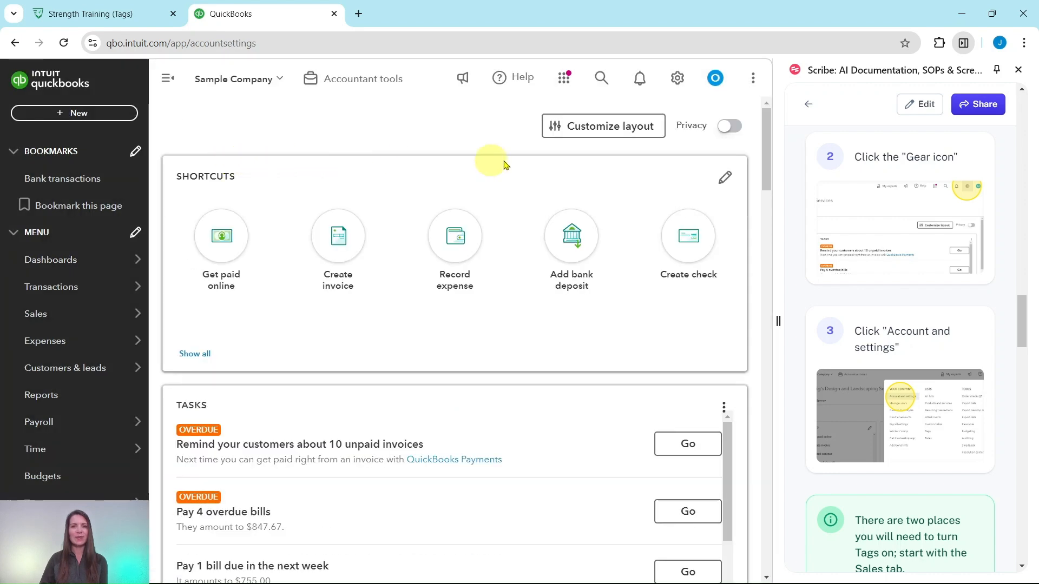
scroll(854, 198, down, 6)
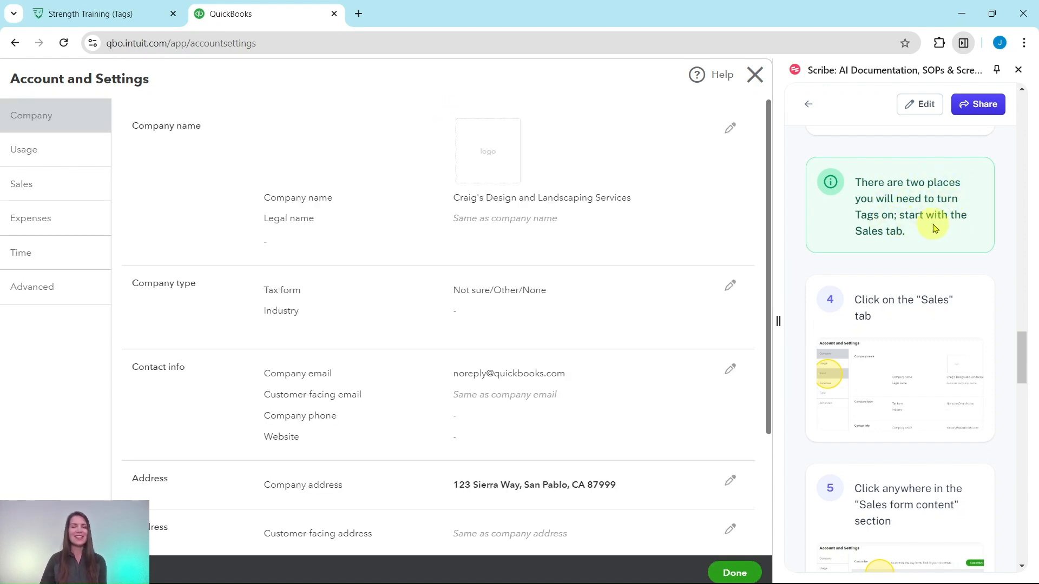
scroll(937, 228, down, 1)
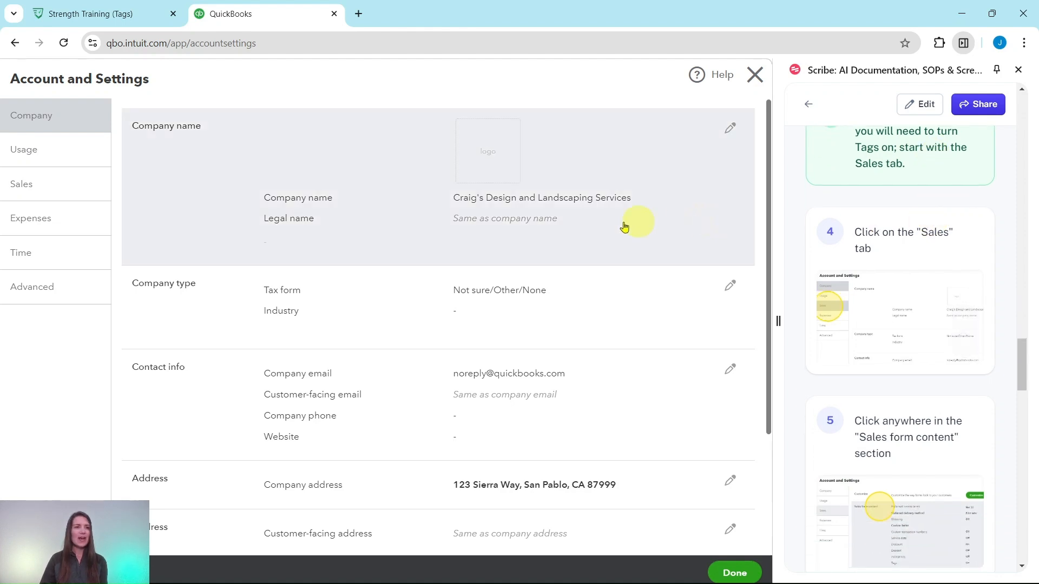
click(25, 187)
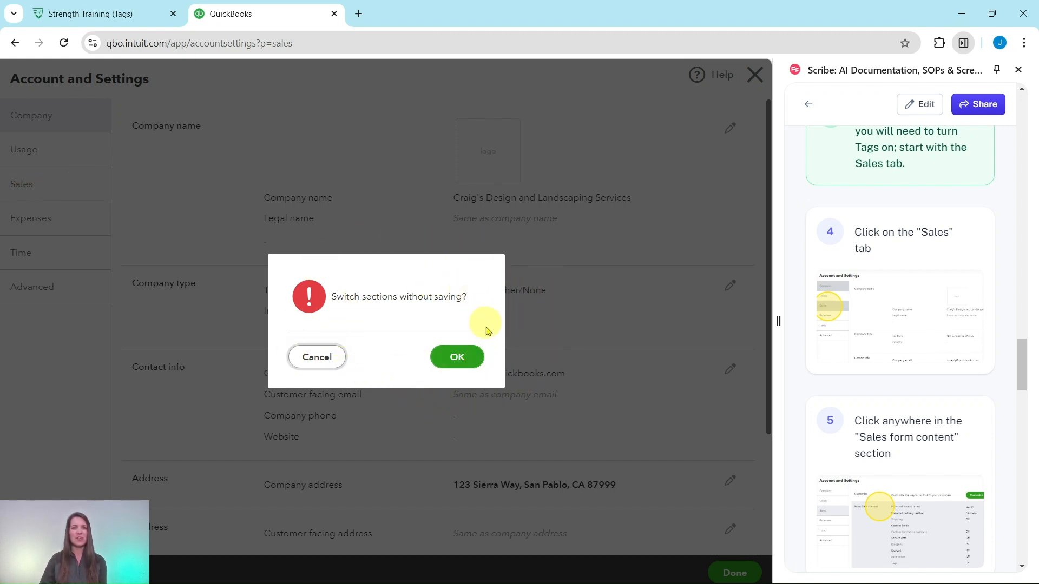
click(464, 365)
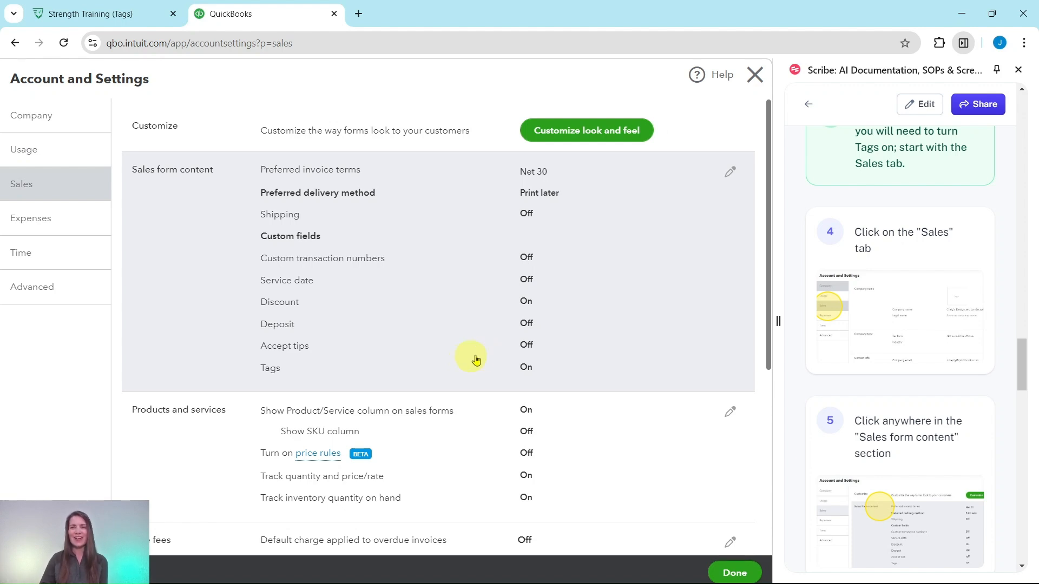
Turn on Tags in the Sales form content settings and save the section
scroll(890, 320, down, 5)
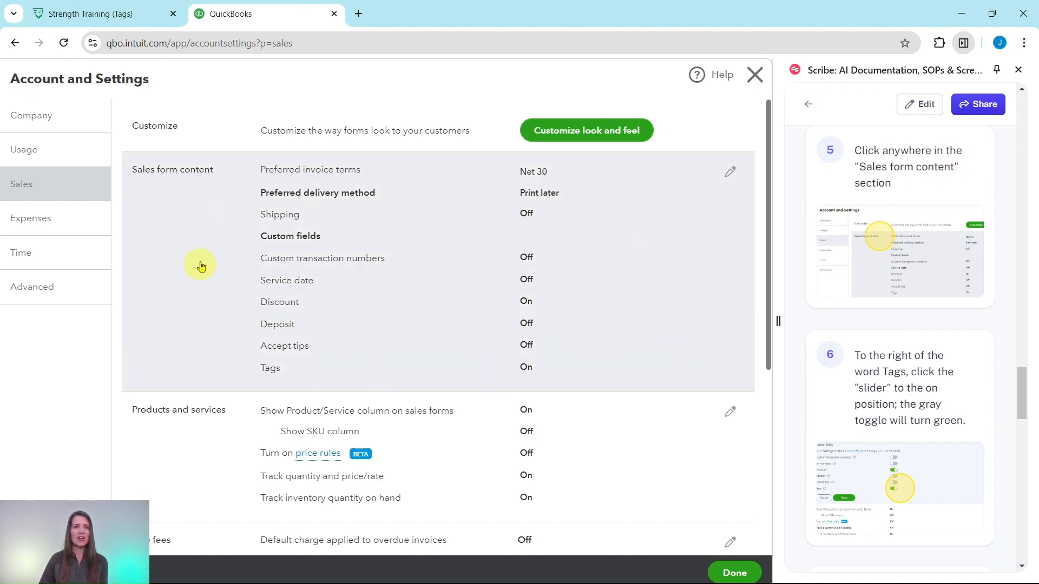
click(200, 271)
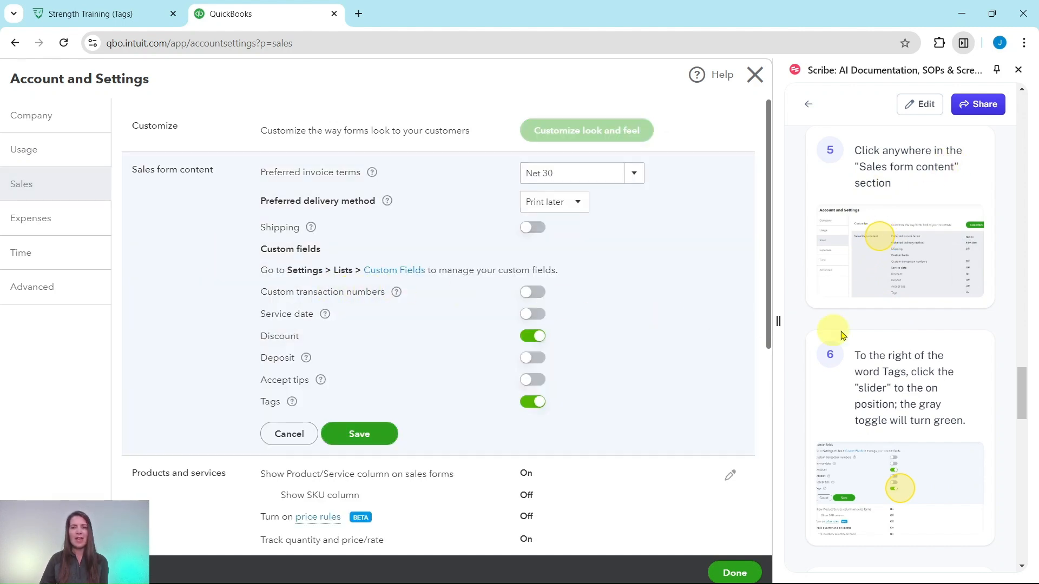
scroll(897, 343, down, 3)
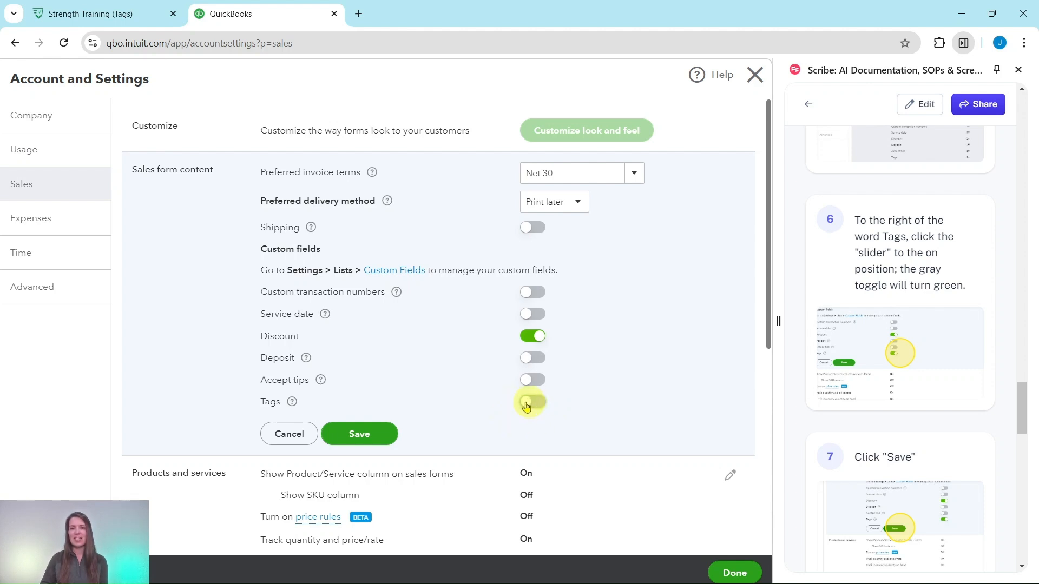
click(537, 403)
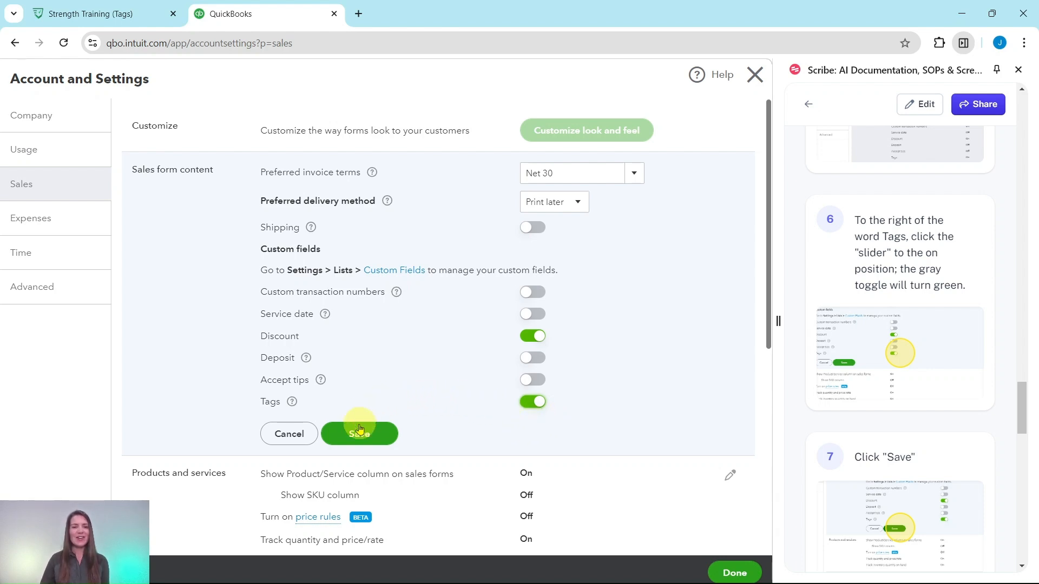
click(357, 435)
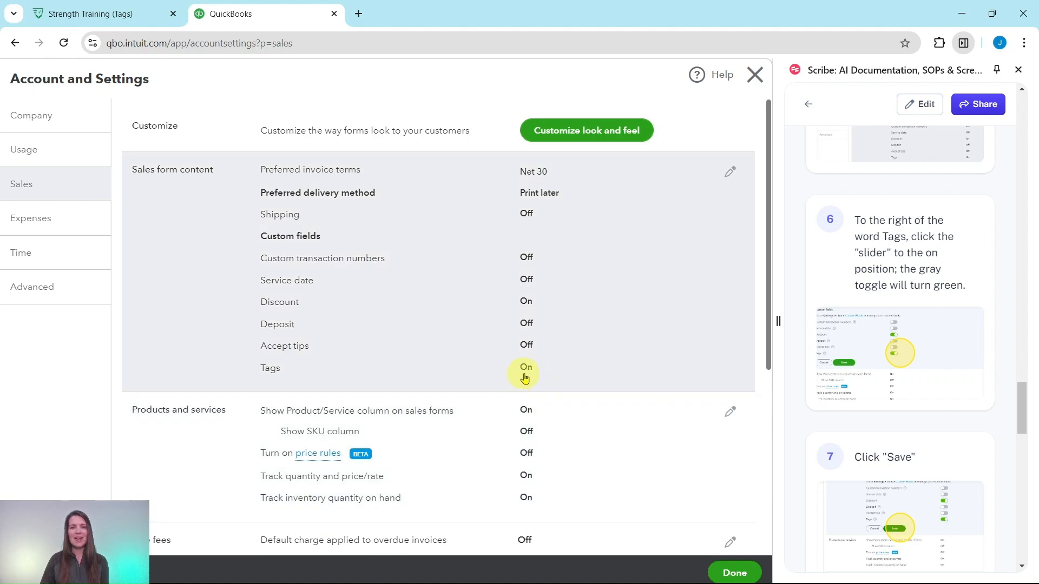
Save the Bills and expenses settings with the Tags field enabled for expense and purchase forms, and finish Account and Settings
scroll(899, 364, down, 8)
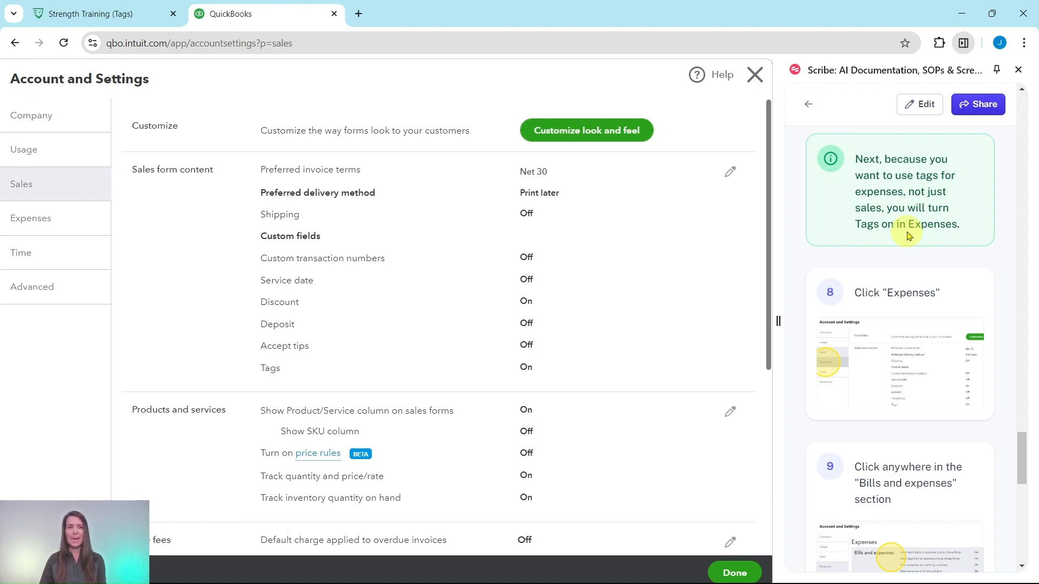
scroll(909, 235, down, 4)
scroll(905, 230, up, 2)
scroll(887, 219, up, 1)
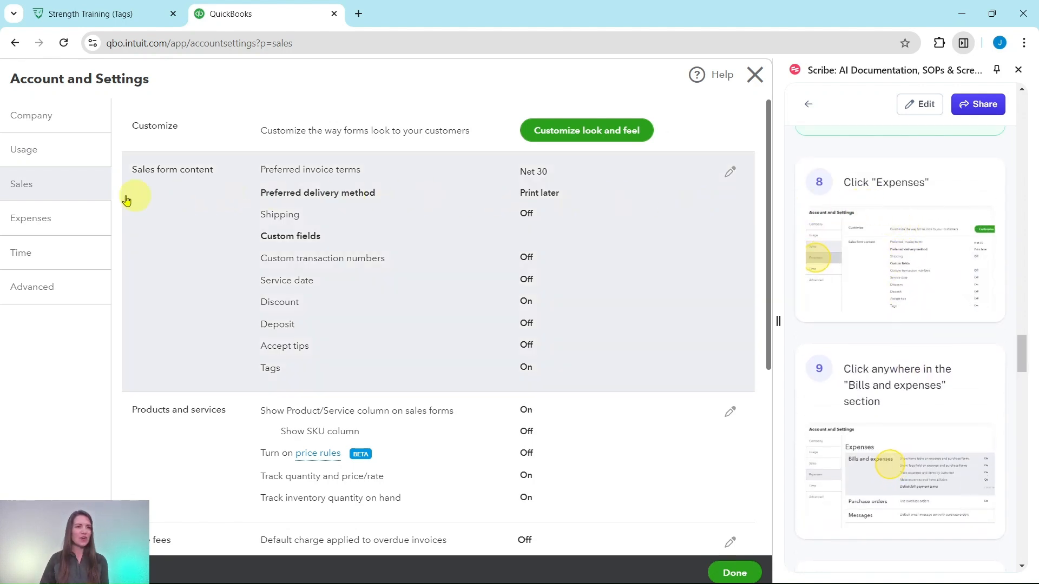
click(28, 221)
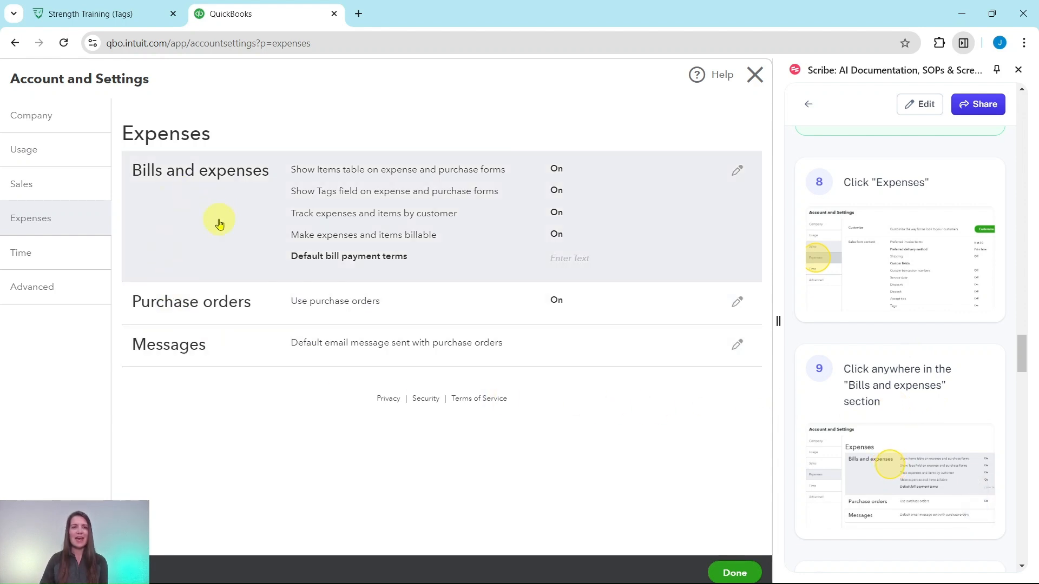
click(220, 224)
scroll(891, 433, down, 8)
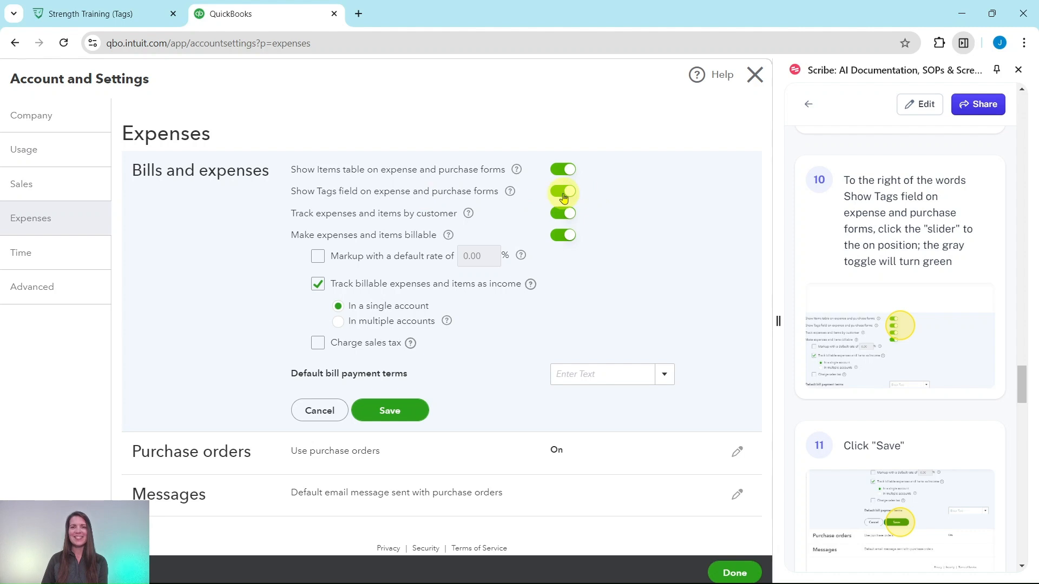
click(391, 409)
scroll(955, 312, down, 3)
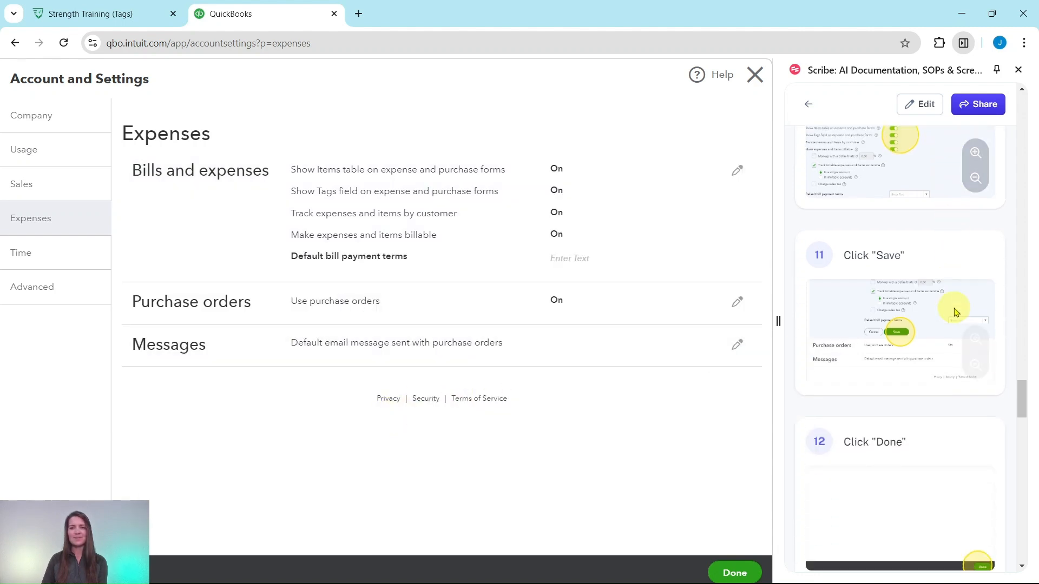
scroll(956, 312, down, 4)
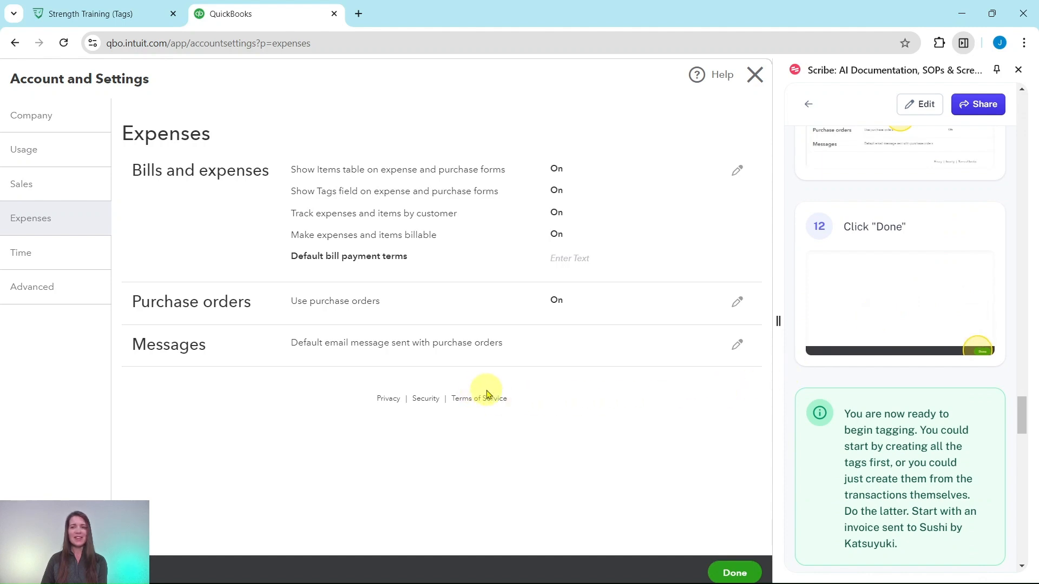
click(736, 575)
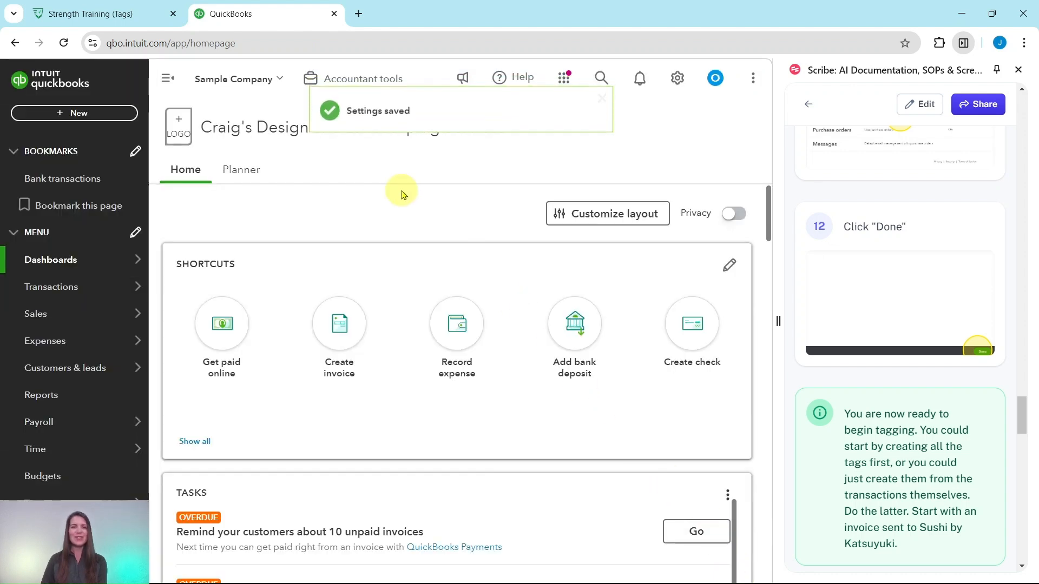
Read the guide's instructions for finding and opening the $80.00 invoice for Sushi by Katsuyuki
scroll(854, 325, down, 3)
scroll(858, 318, down, 1)
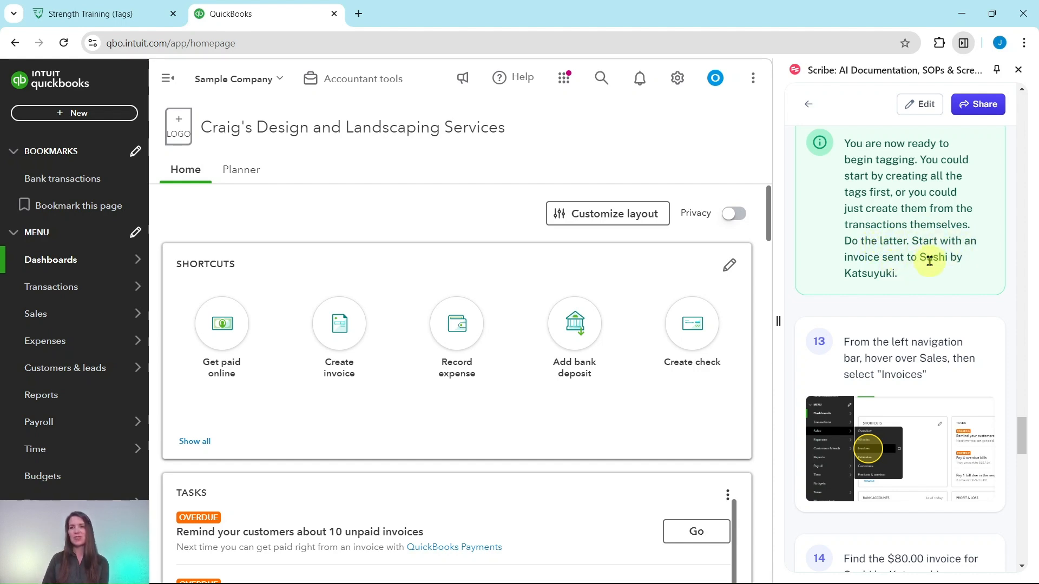
scroll(917, 258, down, 4)
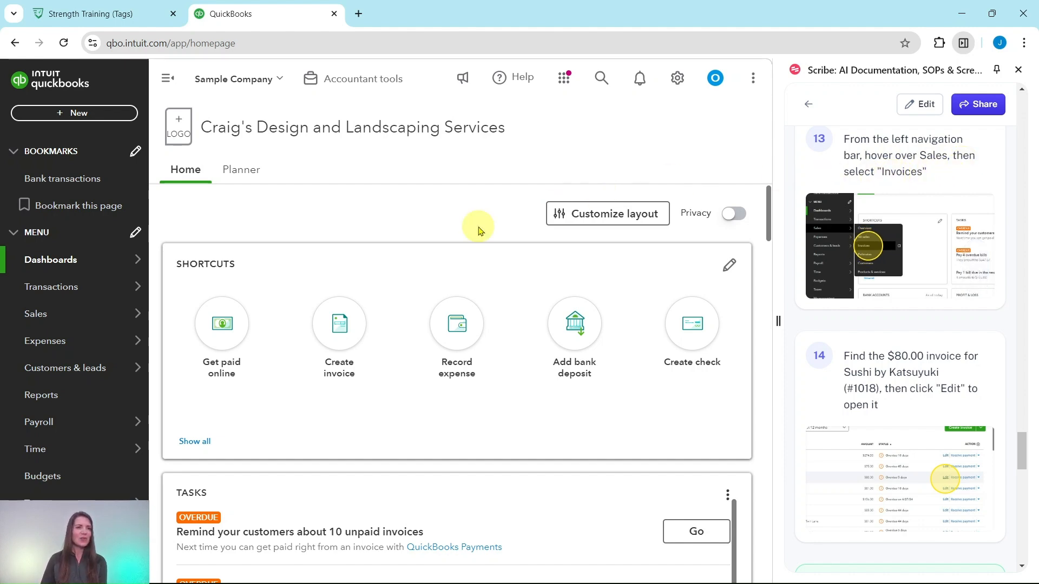
Open the $80.00 invoice for Sushi by Katsuyuki from the sales invoices list for editing
mouse_move(130, 367)
mouse_move(34, 320)
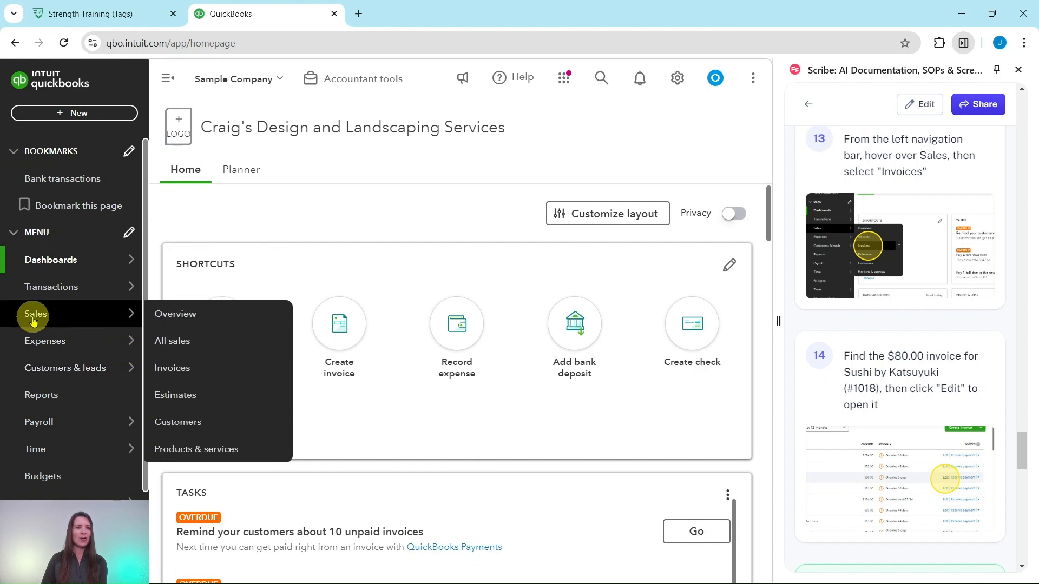
click(179, 369)
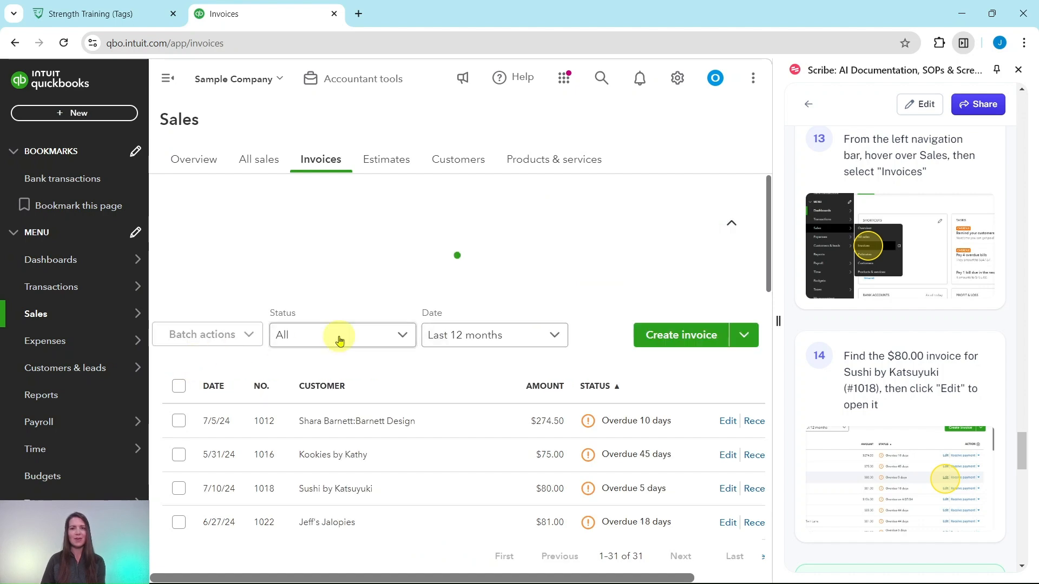
scroll(855, 350, down, 4)
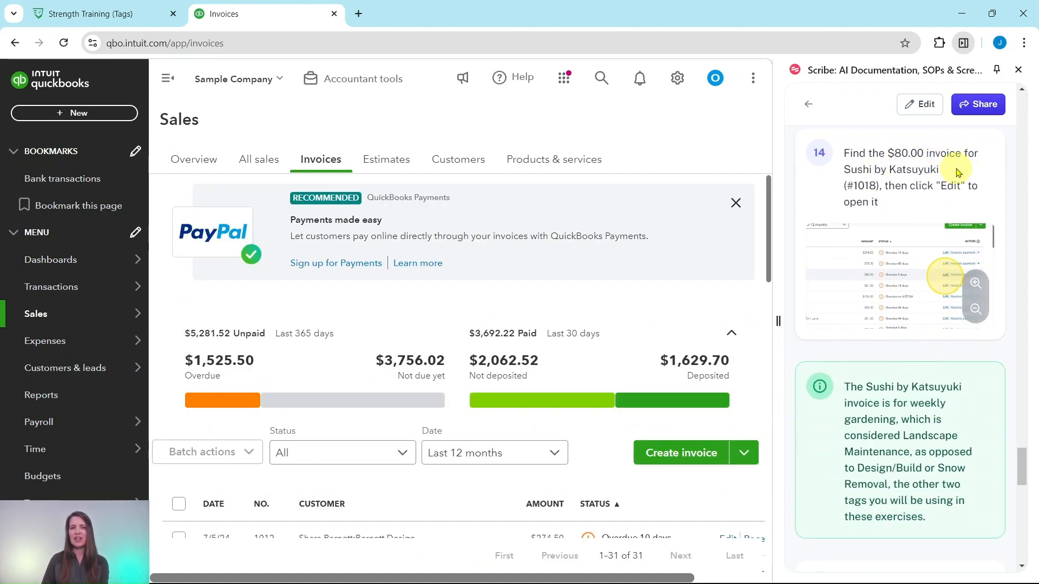
scroll(506, 332, down, 5)
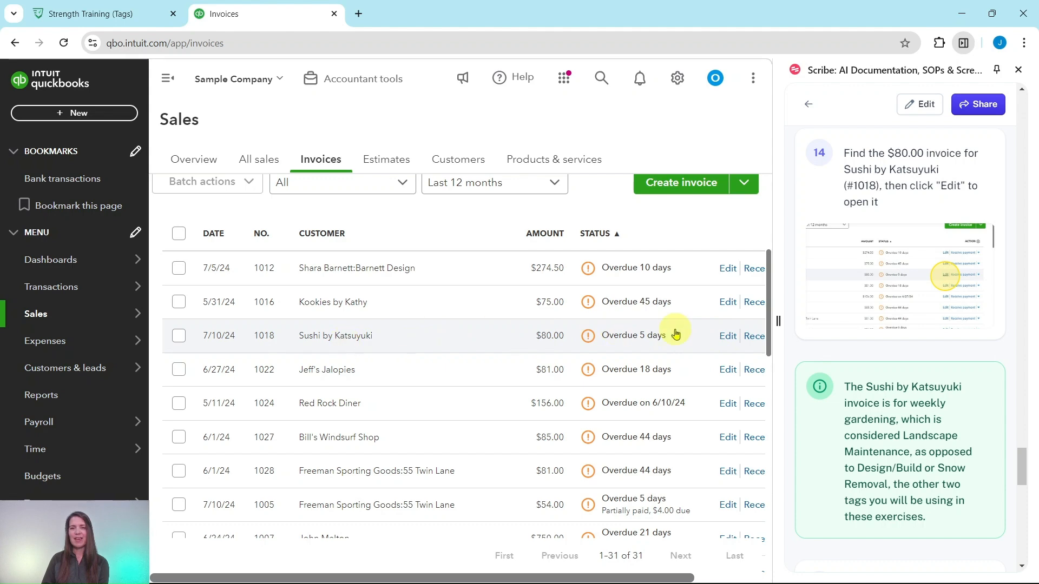
click(727, 338)
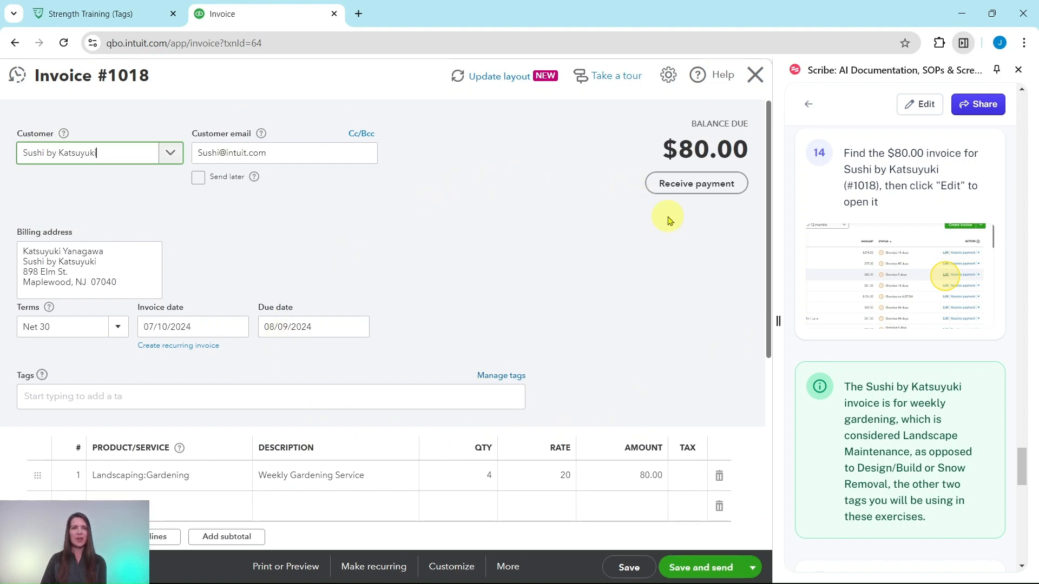
Create the tag "Landscape Maintenance" on the invoice, as the guide instructs, and dismiss the tag group prompt without adding a group
scroll(862, 320, down, 1)
scroll(862, 321, down, 3)
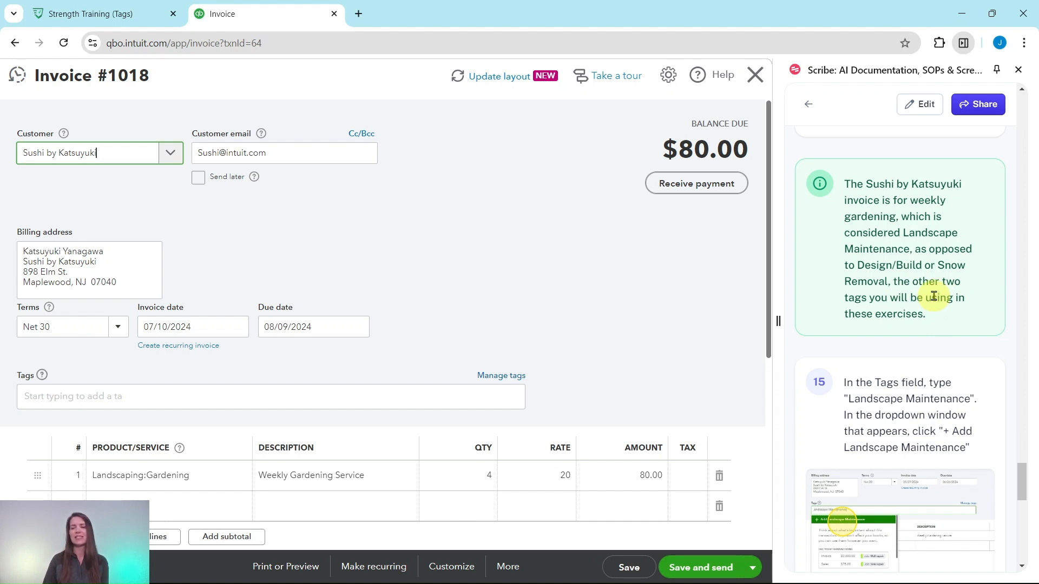
scroll(933, 297, down, 3)
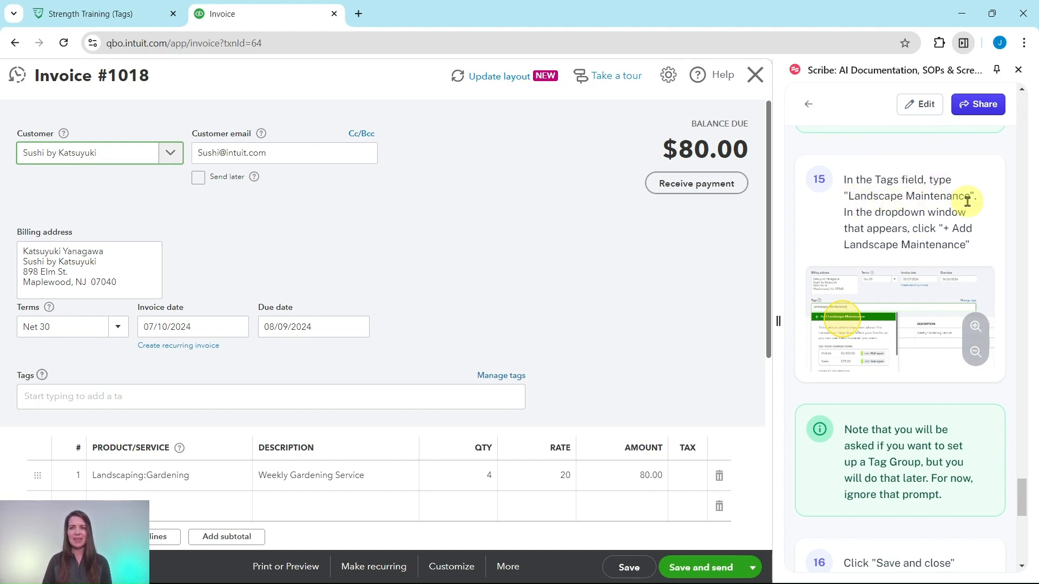
click(142, 399)
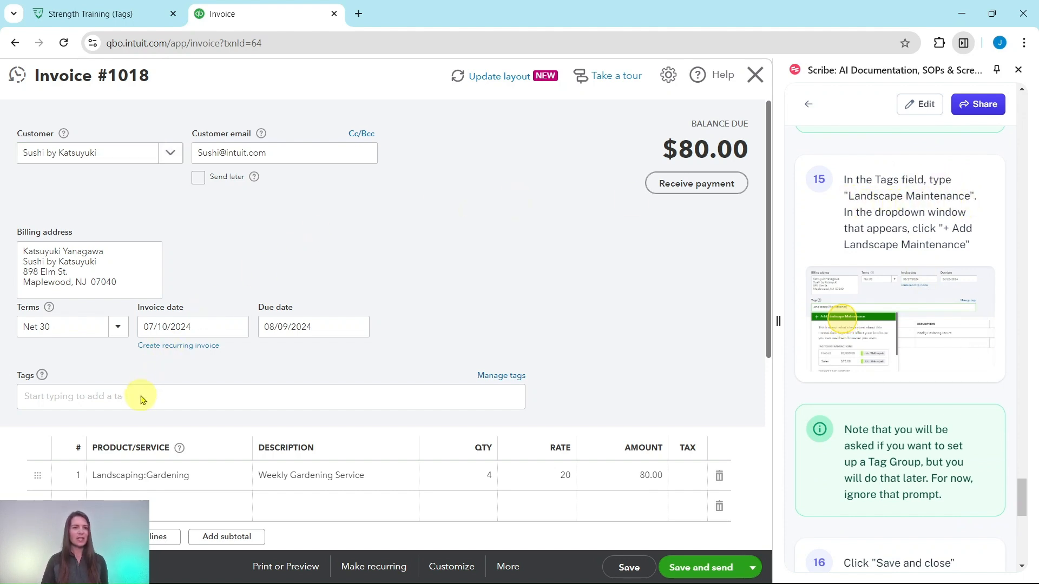
click(41, 394)
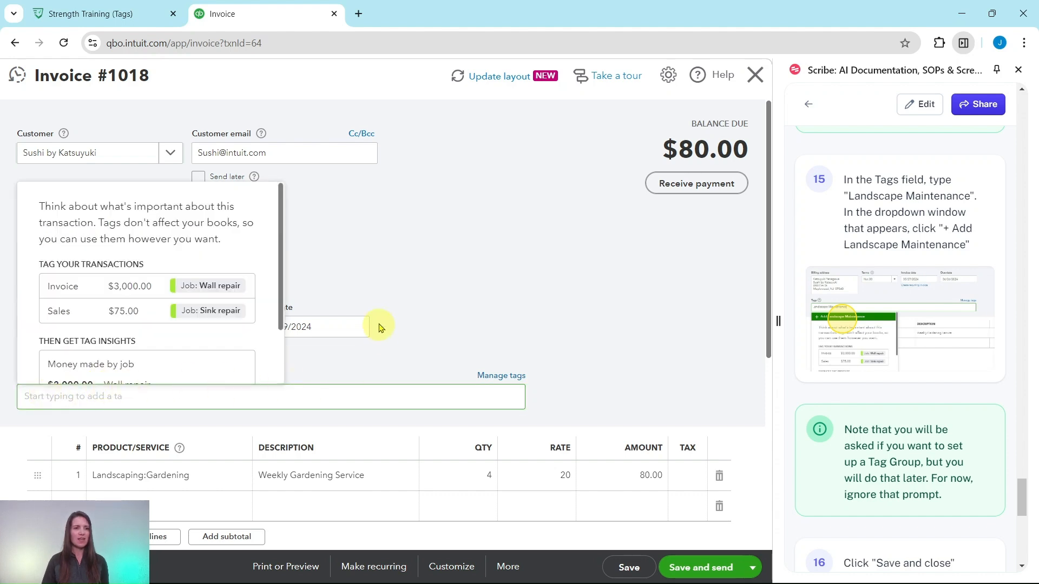
scroll(379, 340, down, 3)
text(Landscape Ma)
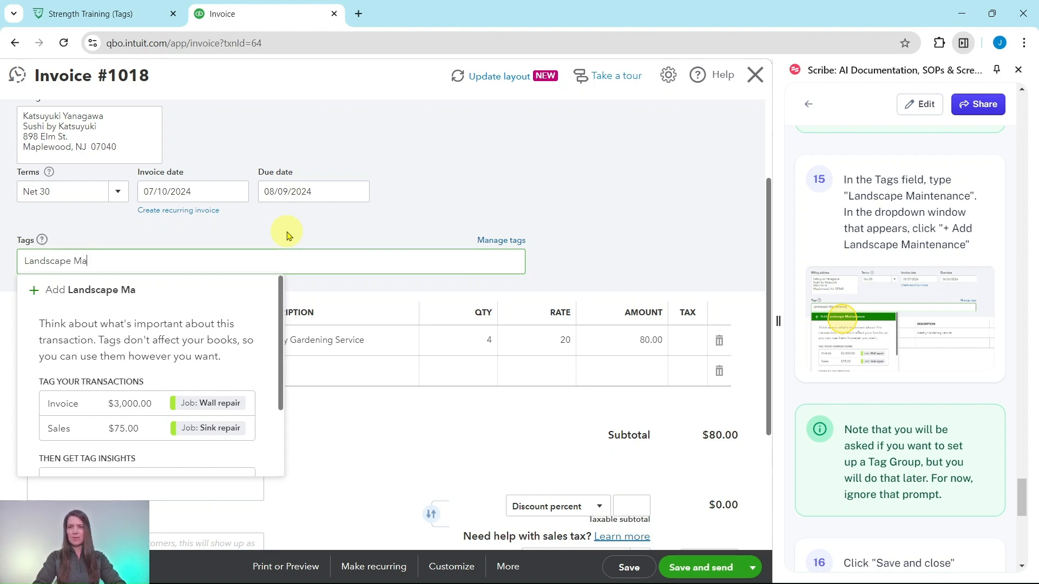
text(intenance)
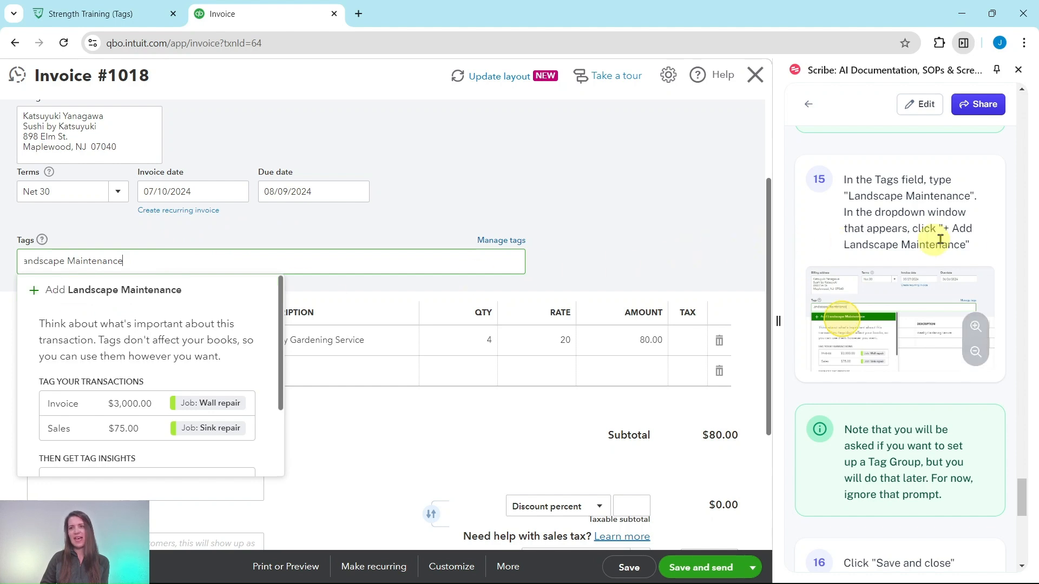
click(79, 292)
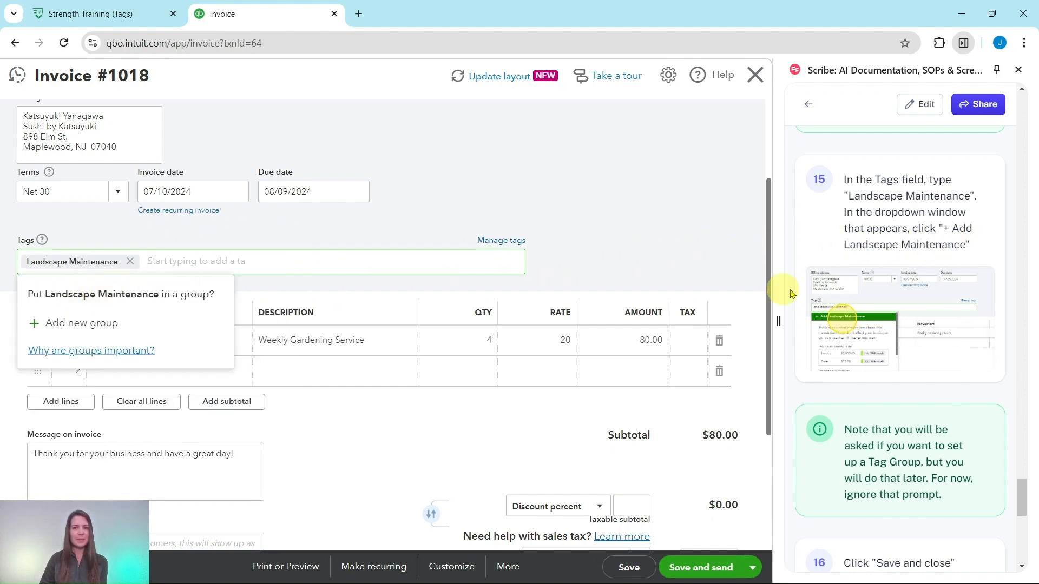
scroll(909, 262, down, 2)
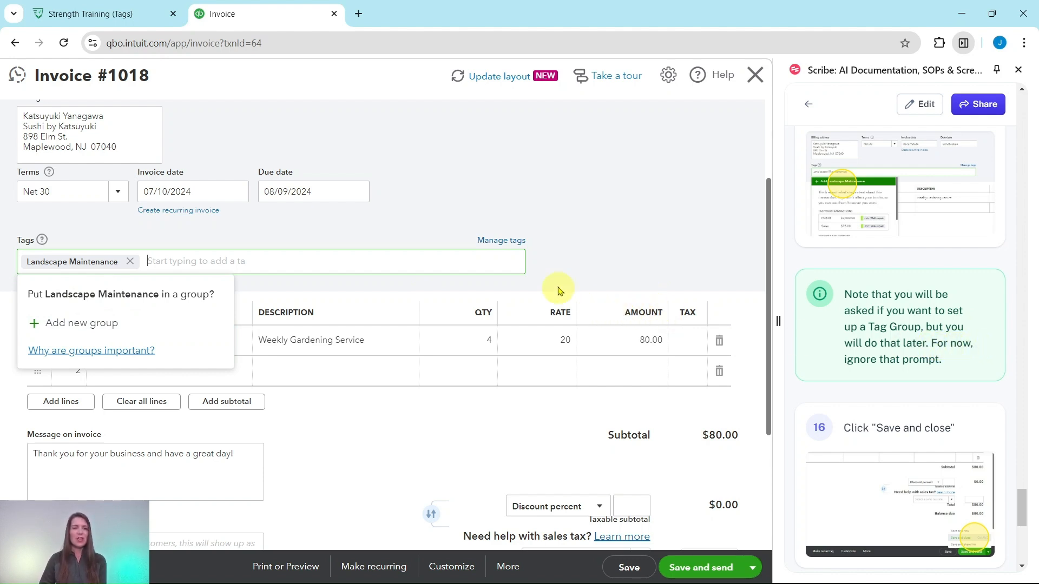
click(650, 215)
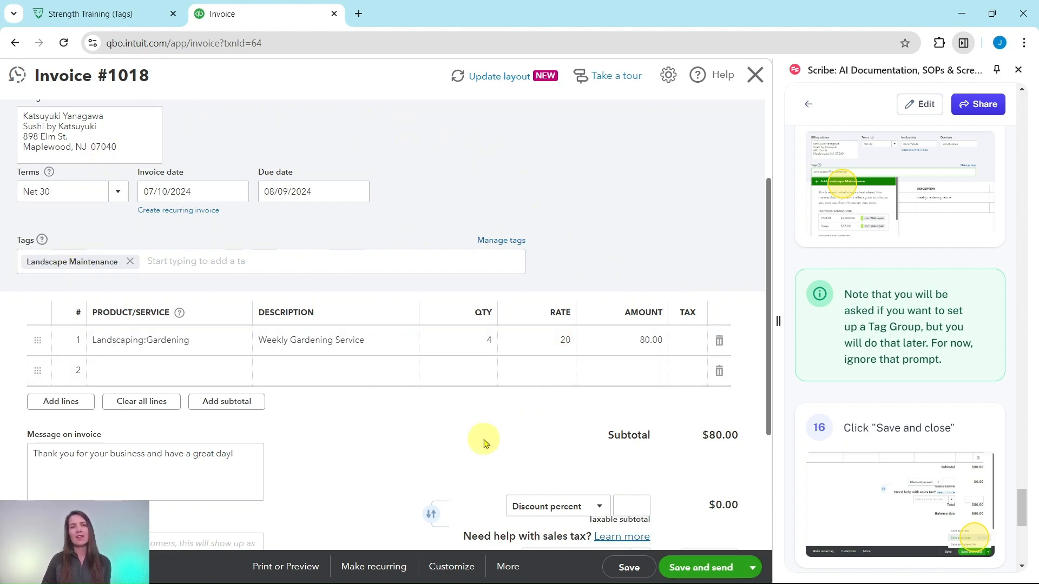
Save and close the tagged invoice, and read the guide's closing notes about the next exercise
scroll(912, 311, down, 4)
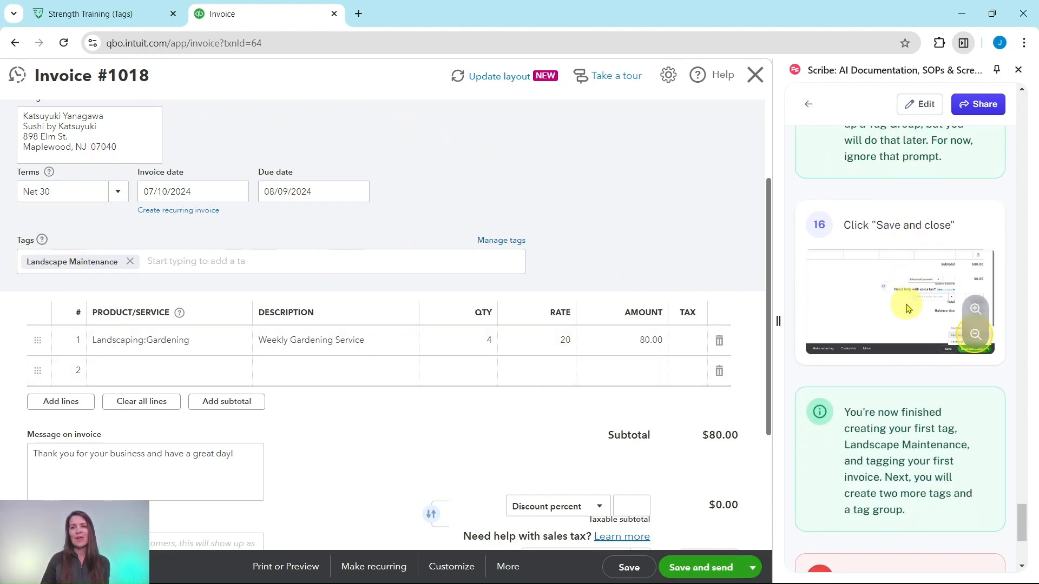
scroll(898, 309, down, 1)
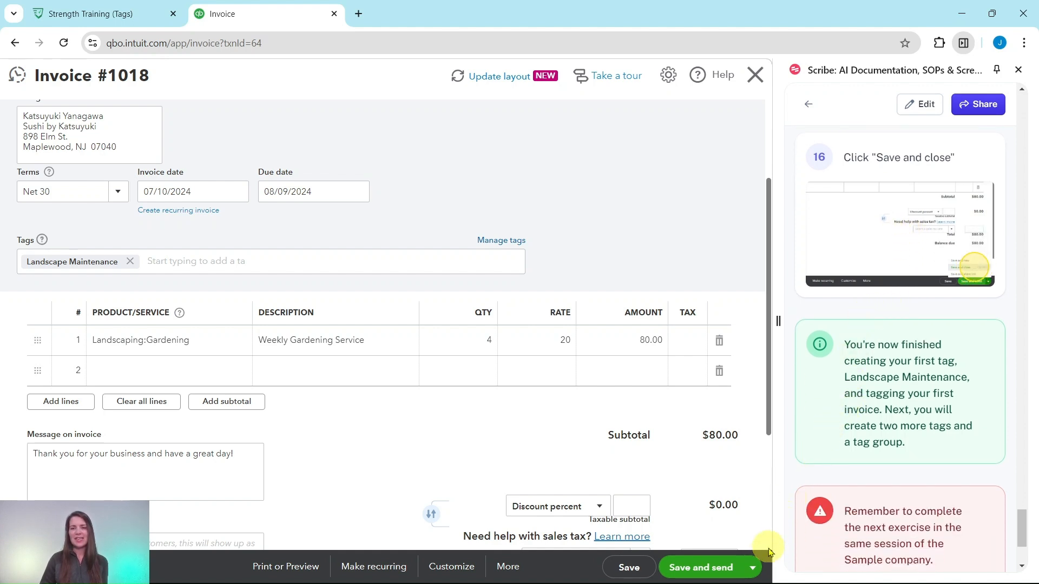
click(753, 569)
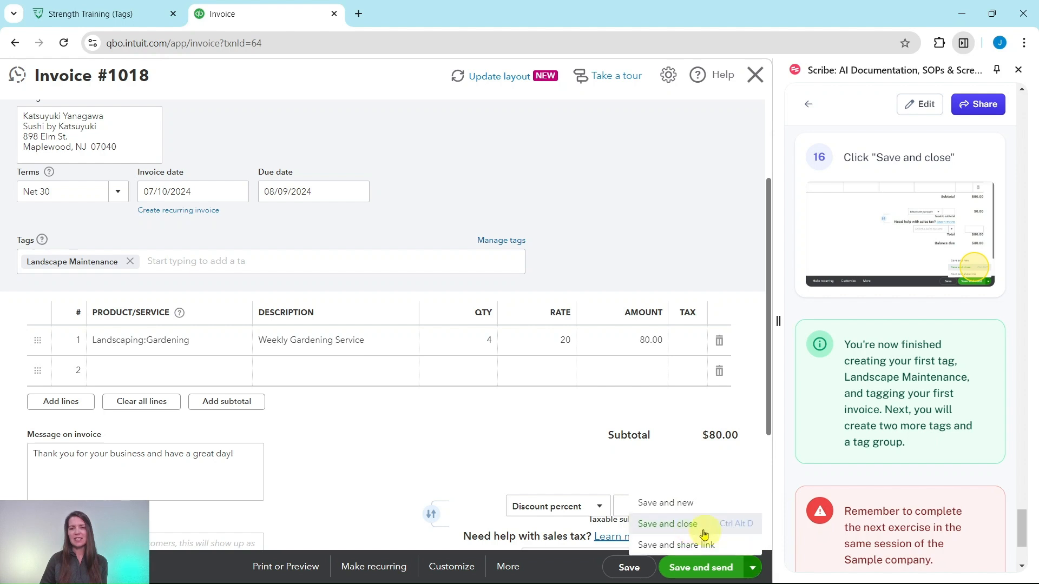
click(665, 530)
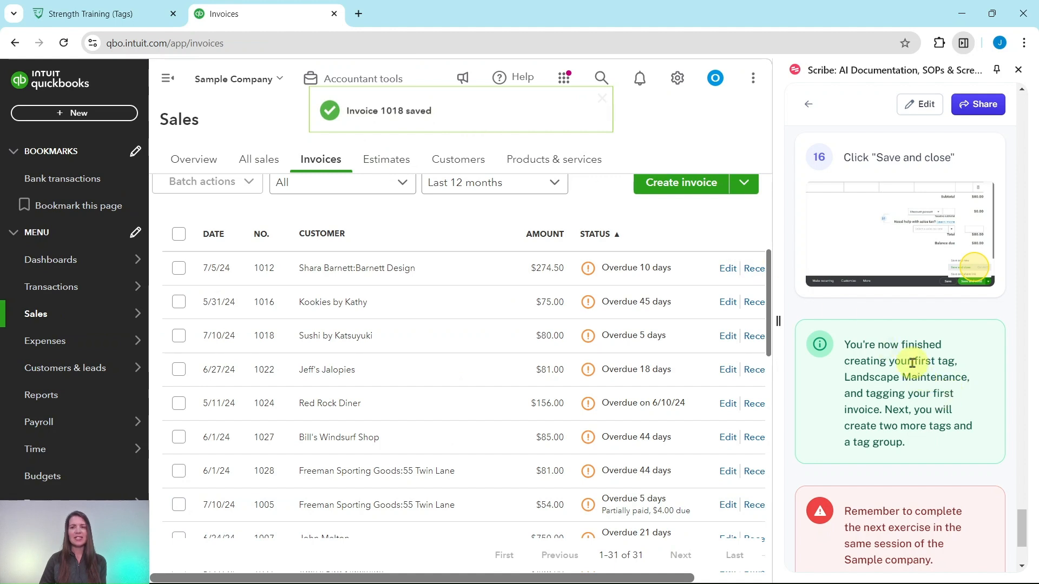
scroll(916, 357, down, 1)
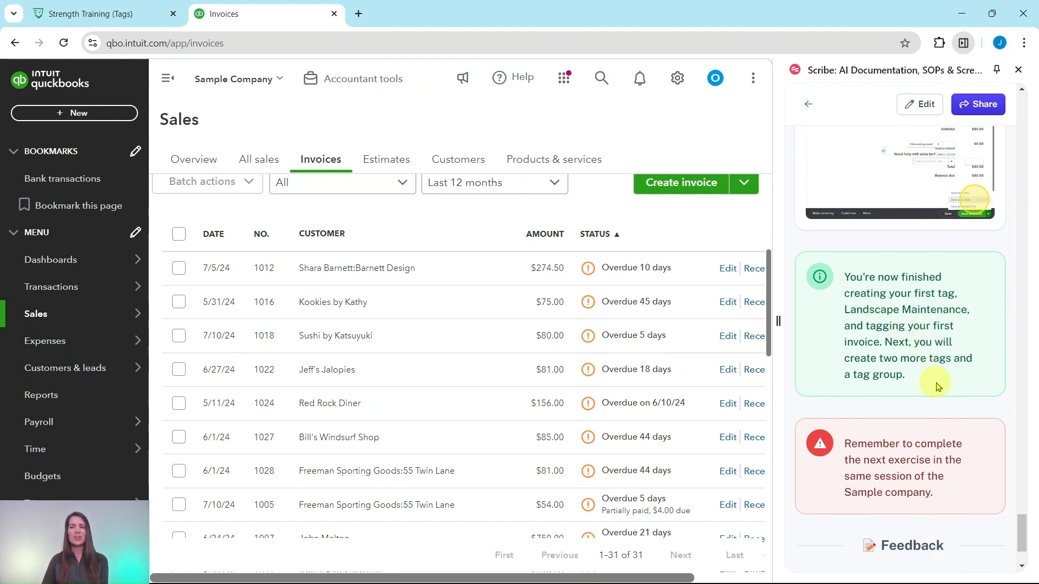
scroll(935, 384, down, 1)
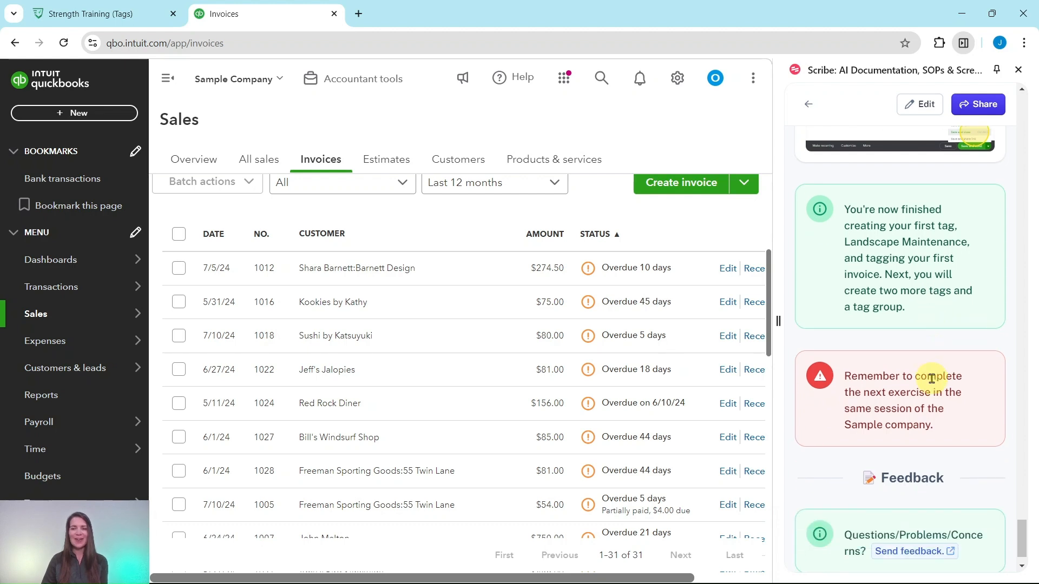